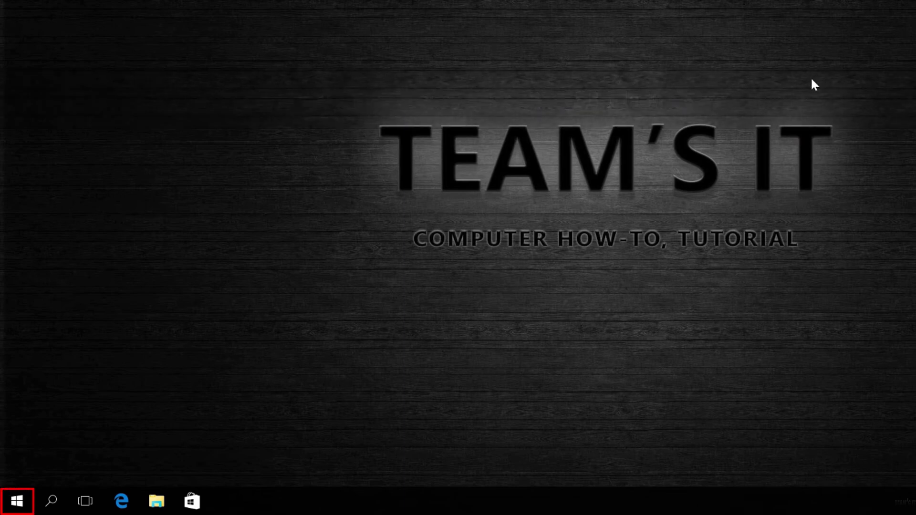
Step: Open the Forgotten Password Wizard from your own account page in Control Panel's User Accounts
{"action": "right_click", "coordinate": [19, 501]}
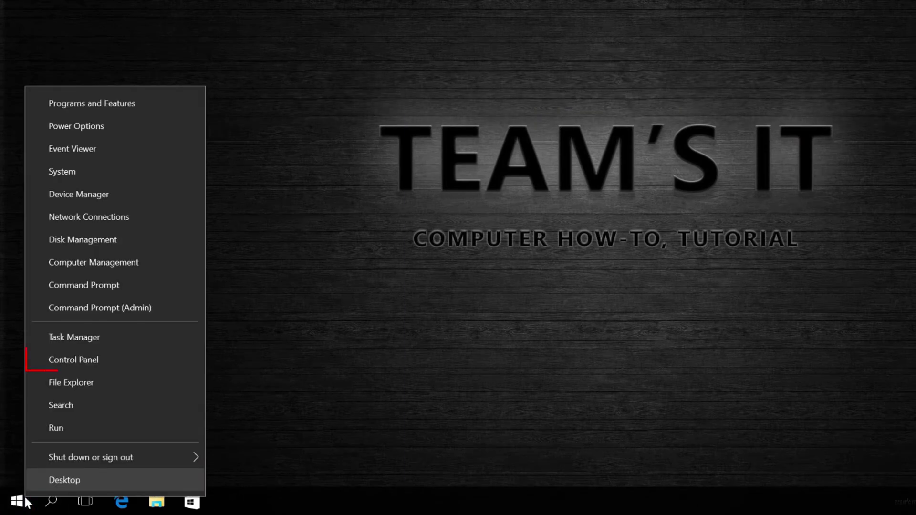
{"action": "left_click", "coordinate": [106, 364]}
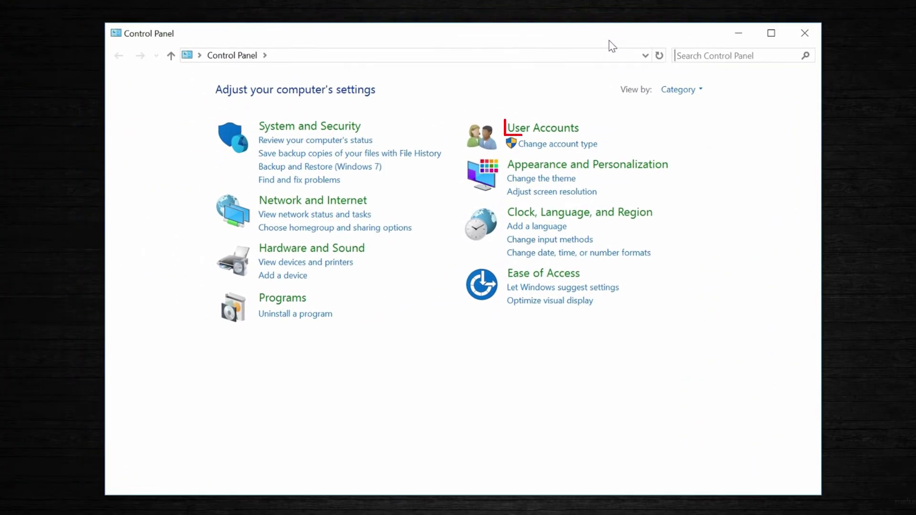
{"action": "left_click", "coordinate": [577, 137]}
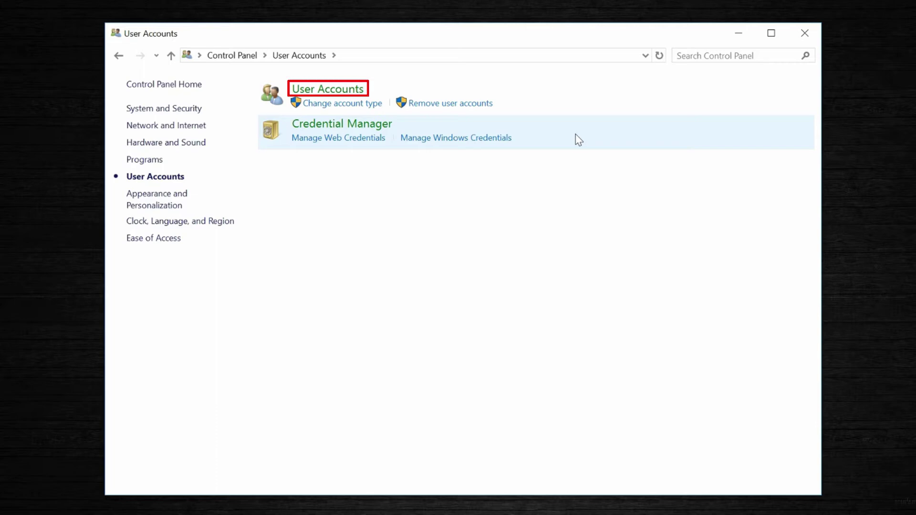
{"action": "left_click", "coordinate": [336, 93]}
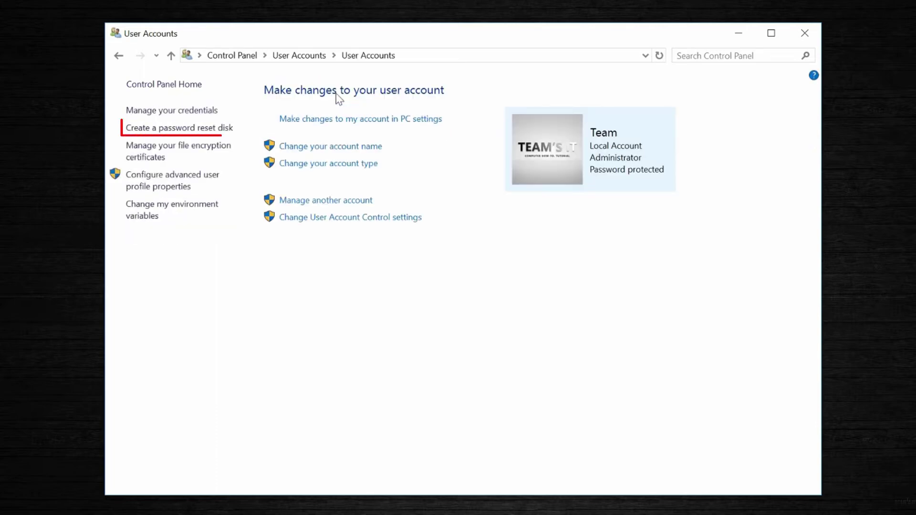
{"action": "left_click", "coordinate": [216, 134]}
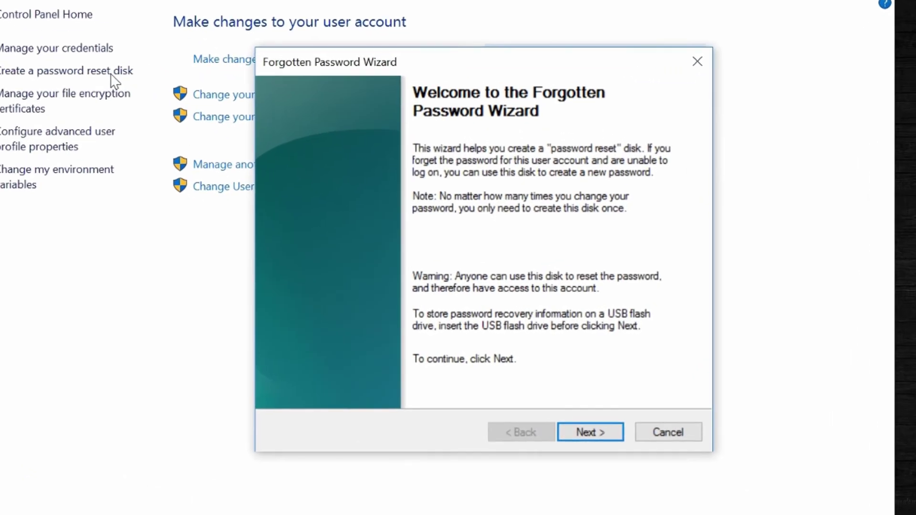
Step: Choose the SANDISK (F:) USB drive to hold the password reset disk
{"action": "left_click", "coordinate": [611, 435]}
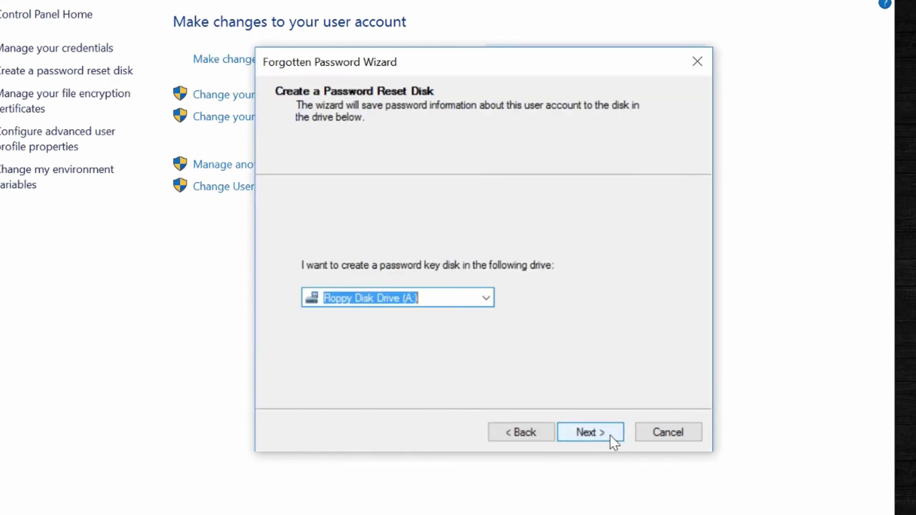
{"action": "left_click", "coordinate": [485, 300]}
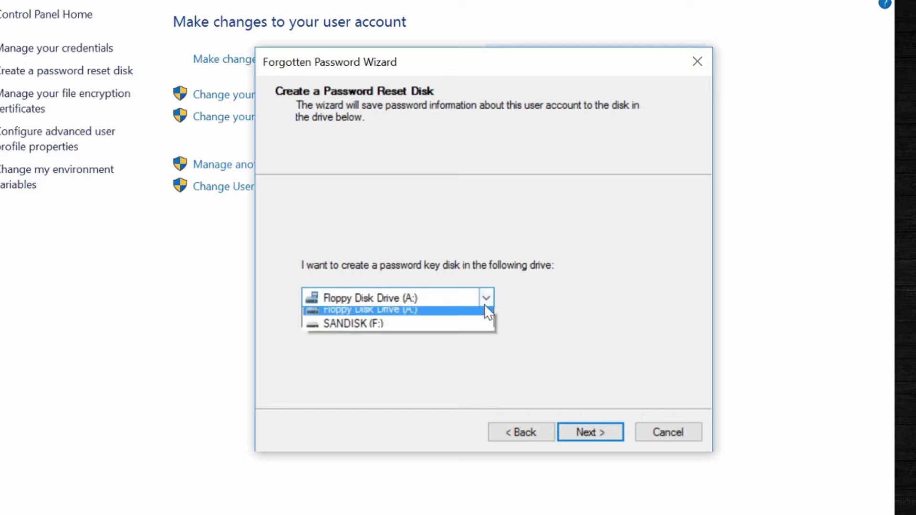
{"action": "left_click", "coordinate": [482, 332]}
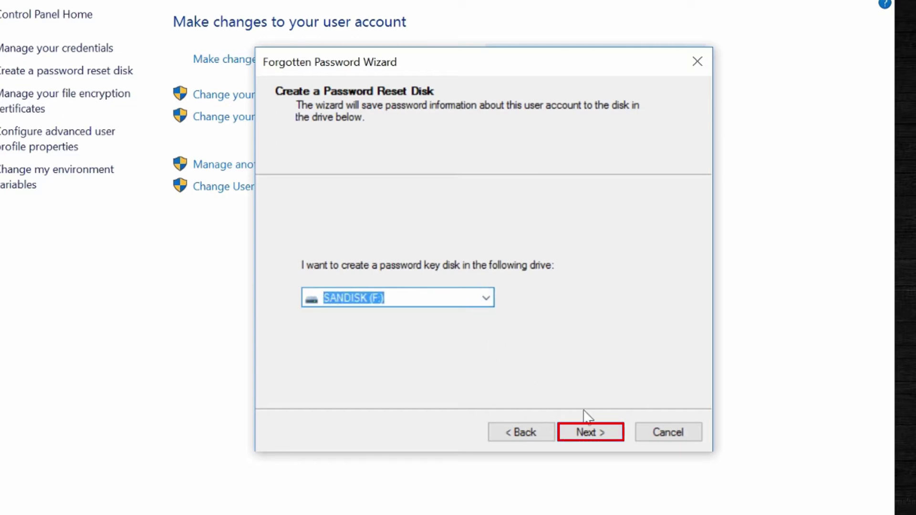
{"action": "left_click", "coordinate": [614, 433]}
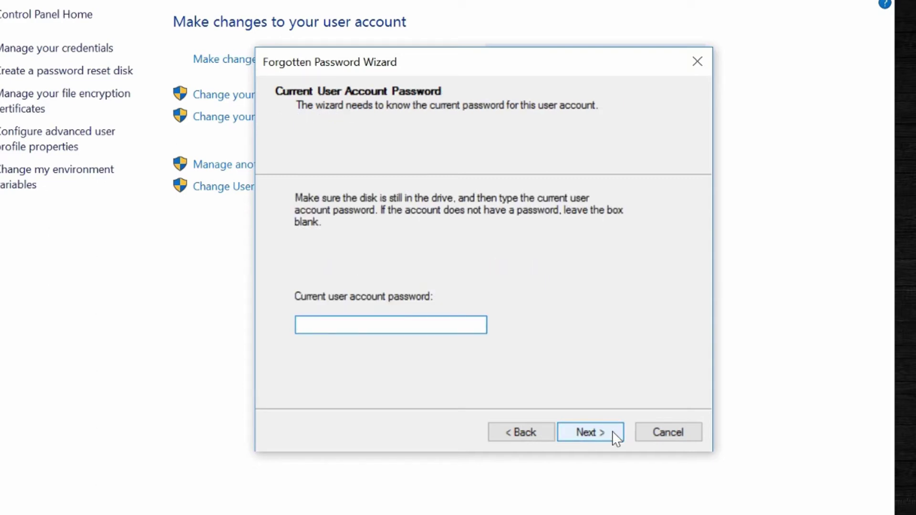
Step: Enter the current account password, finish creating the reset disk, and close User Accounts
{"action": "type", "text": "•••••••"}
{"action": "left_click", "coordinate": [617, 435]}
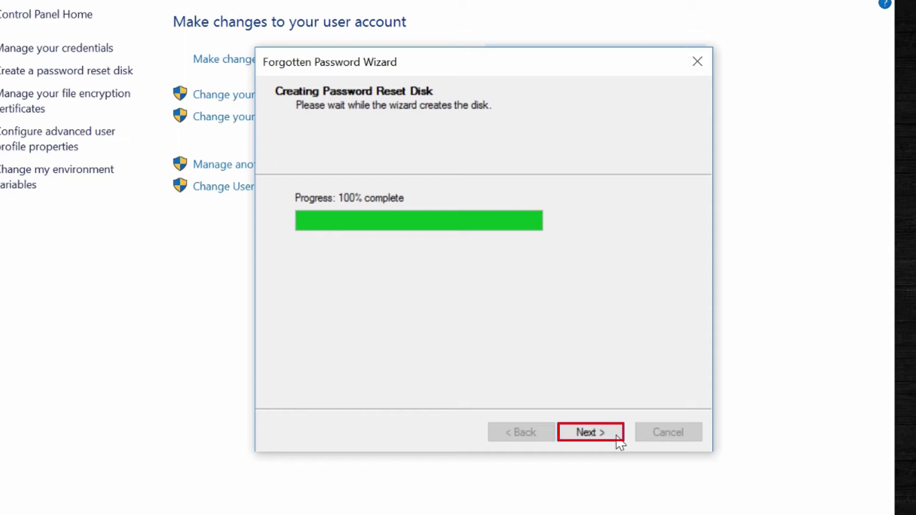
{"action": "left_click", "coordinate": [617, 436]}
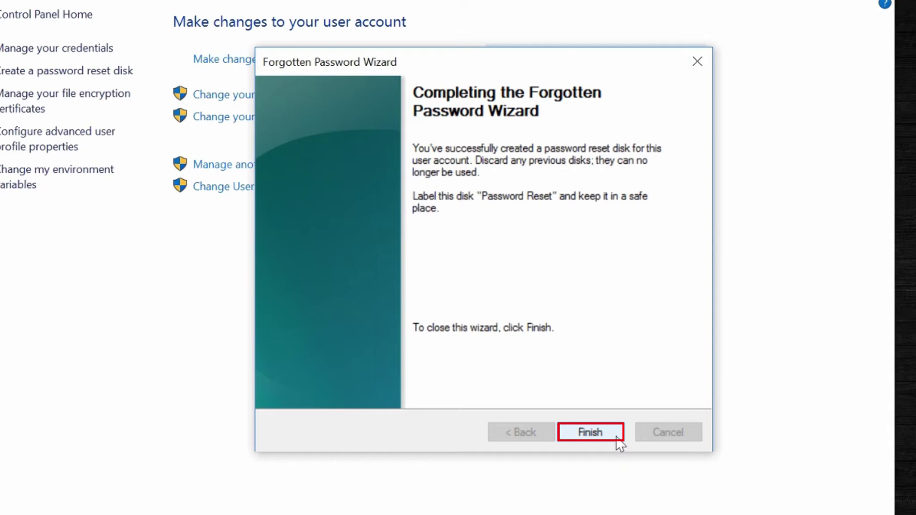
{"action": "left_click", "coordinate": [617, 436]}
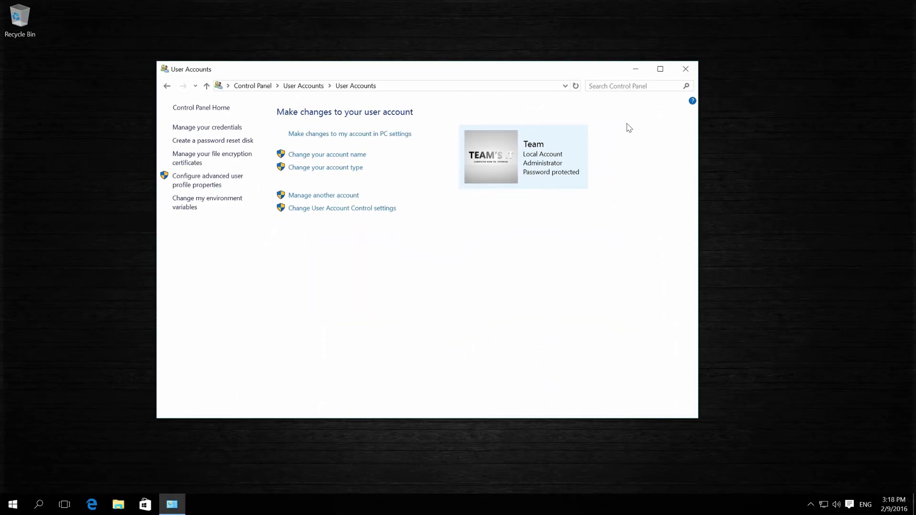
{"action": "left_click", "coordinate": [686, 69]}
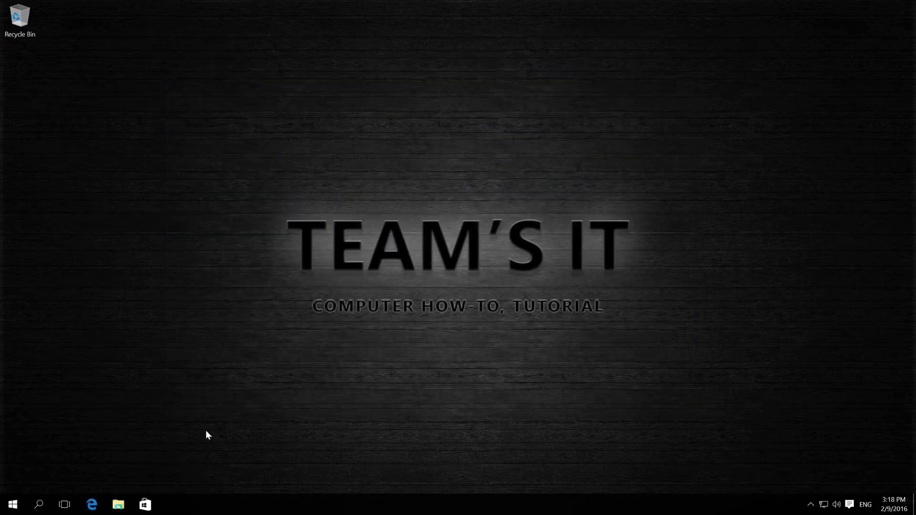
{"action": "left_click", "coordinate": [118, 505]}
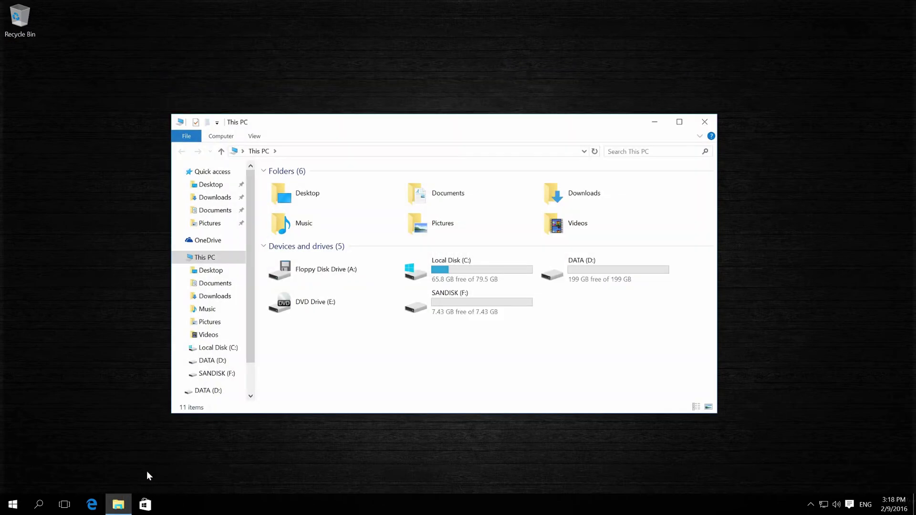
{"action": "left_click", "coordinate": [228, 374]}
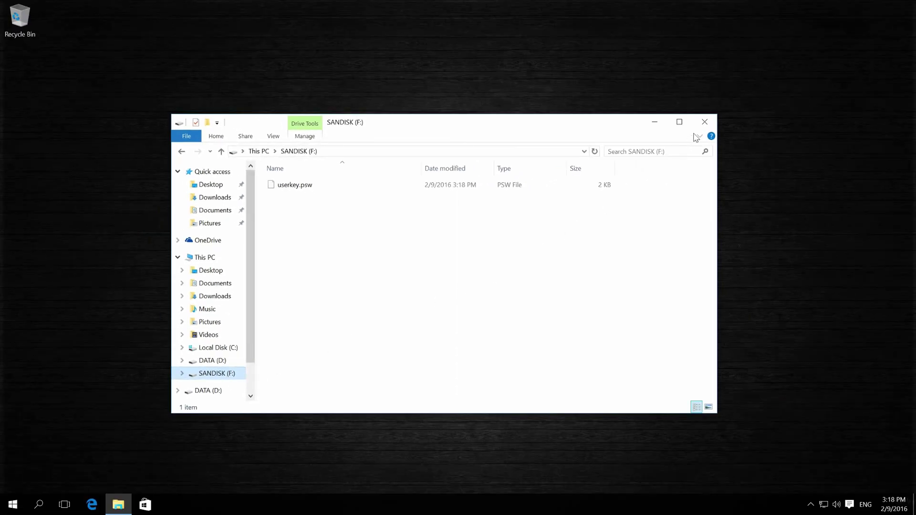
{"action": "left_click", "coordinate": [706, 123]}
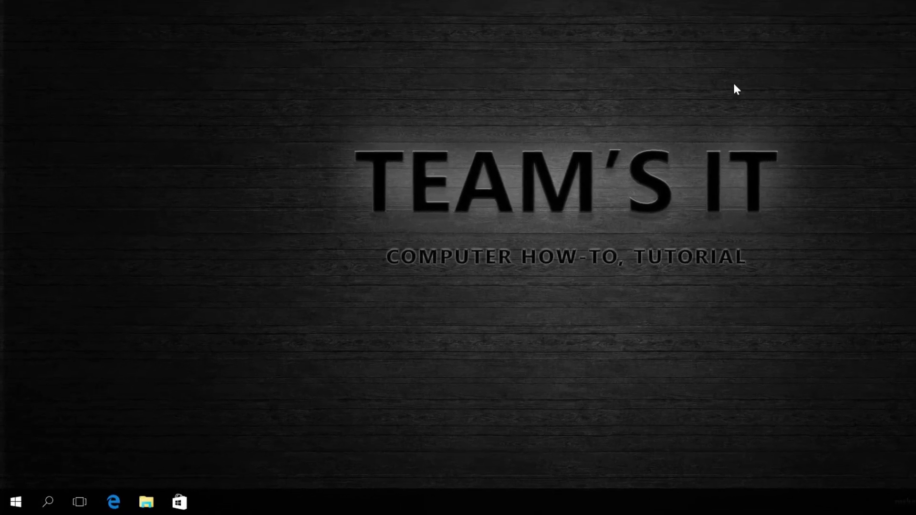
Step: Show the local user accounts in Computer Management with the Name column widened
{"action": "right_click", "coordinate": [17, 502]}
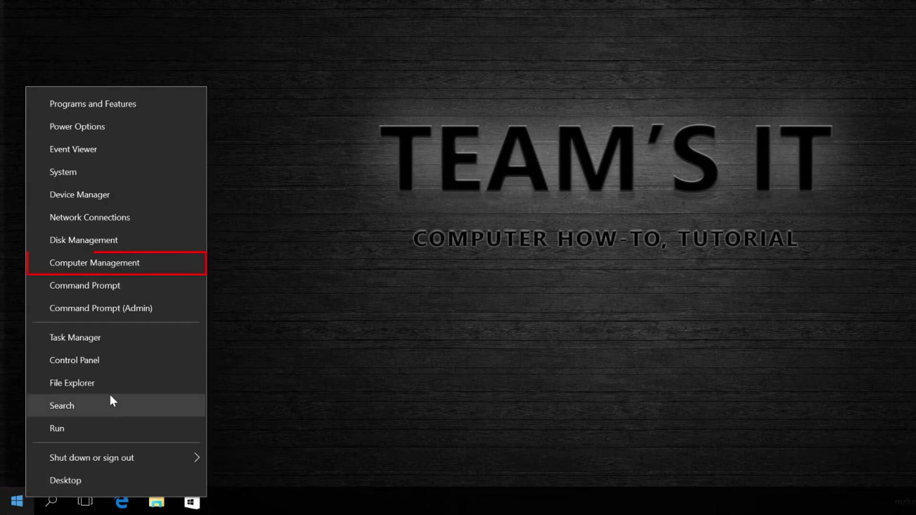
{"action": "left_click", "coordinate": [146, 265]}
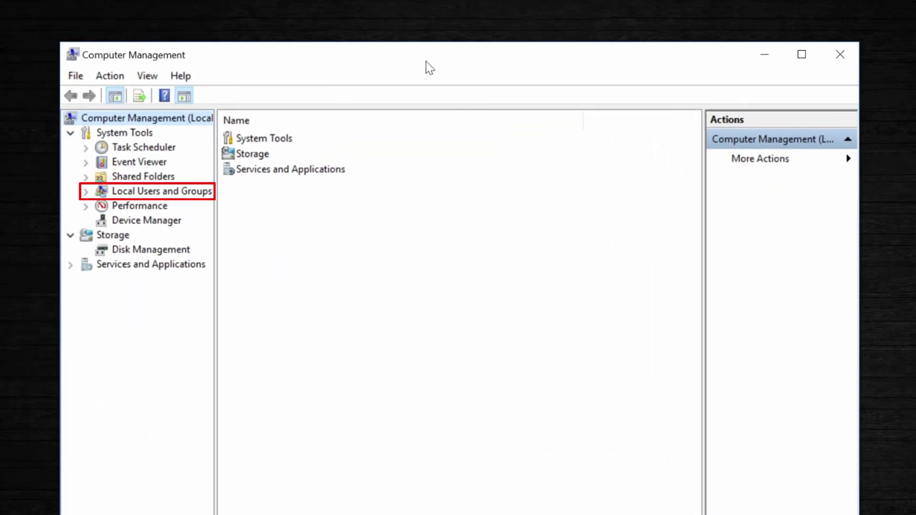
{"action": "left_click", "coordinate": [86, 192]}
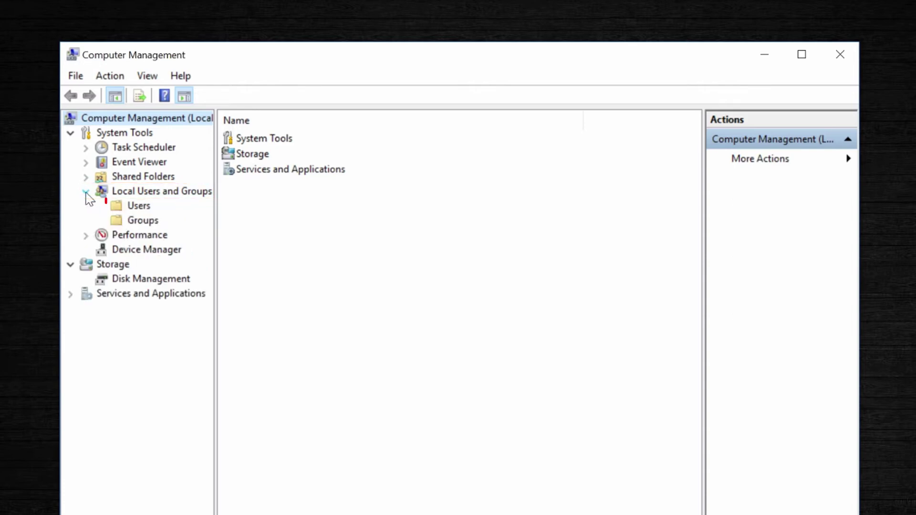
{"action": "left_click", "coordinate": [145, 211]}
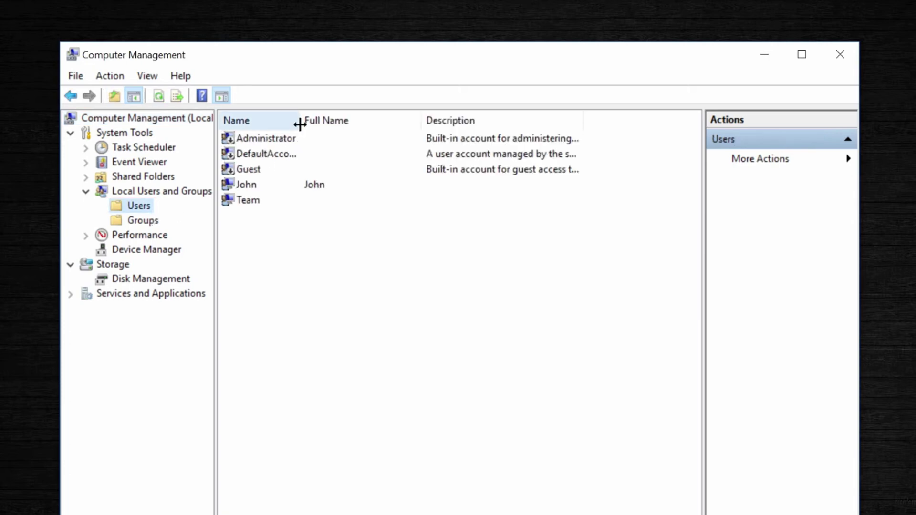
{"action": "left_click_drag", "start_coordinate": [300, 125], "coordinate": [331, 122]}
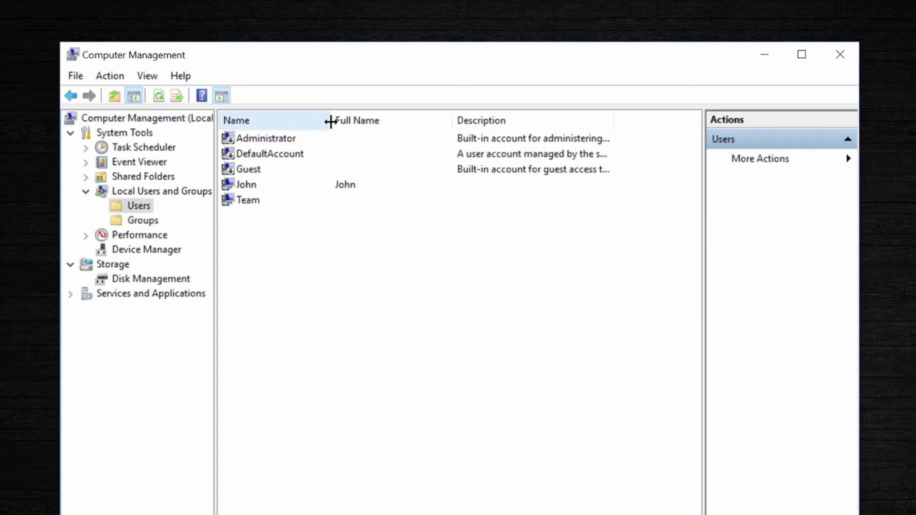
Step: Clear 'User cannot change password' in the Team account's properties and apply it
{"action": "left_click", "coordinate": [288, 202]}
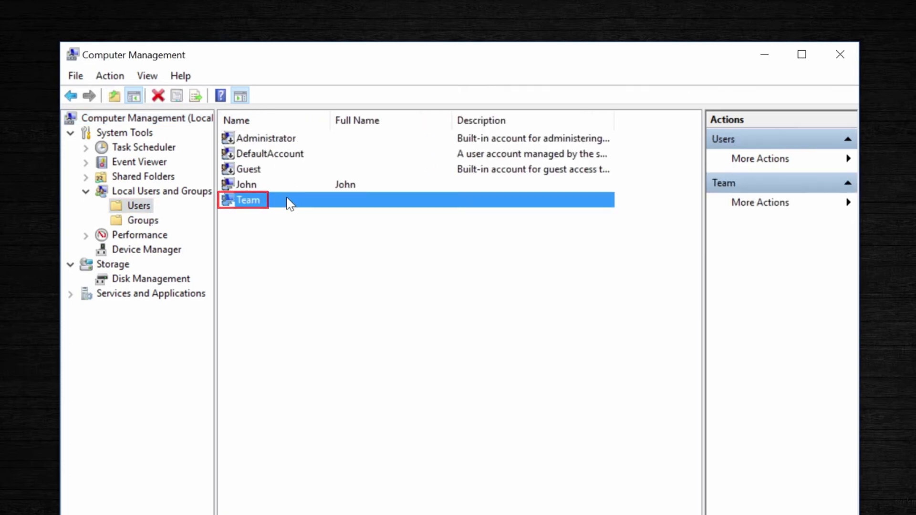
{"action": "right_click", "coordinate": [287, 200]}
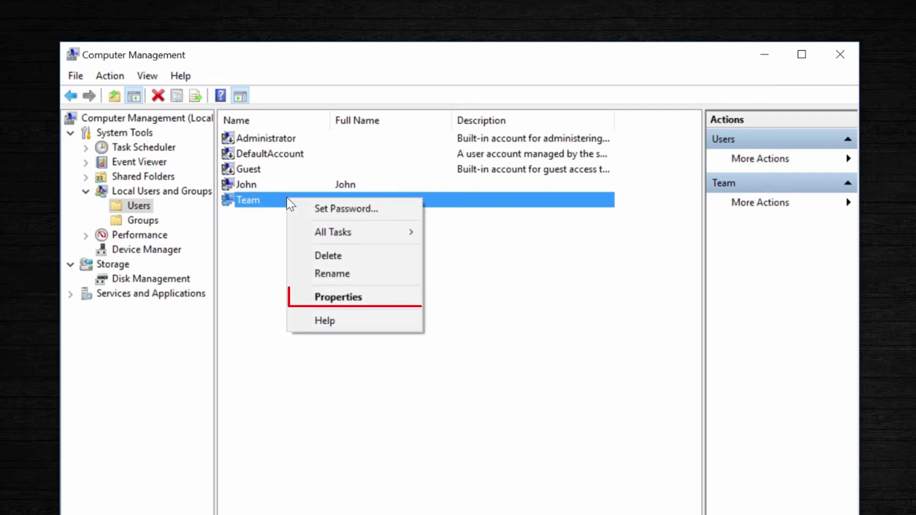
{"action": "left_click", "coordinate": [361, 304]}
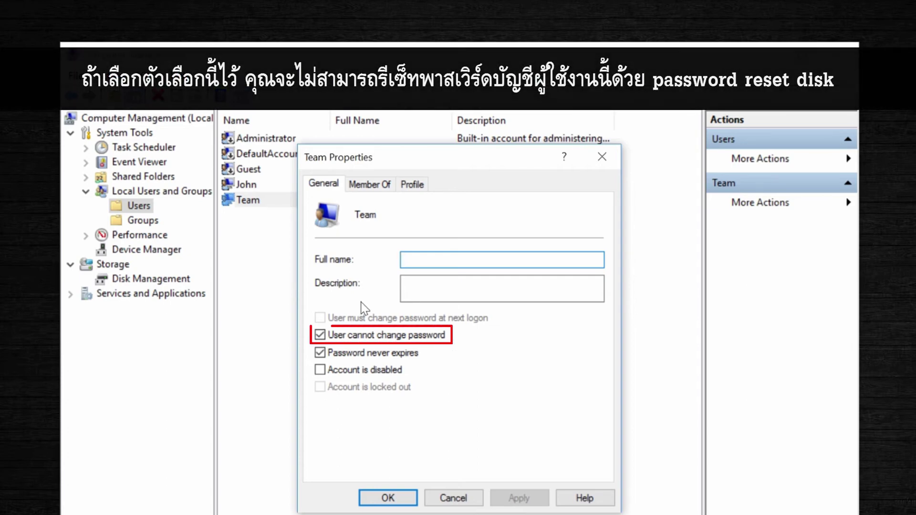
{"action": "left_click", "coordinate": [380, 337]}
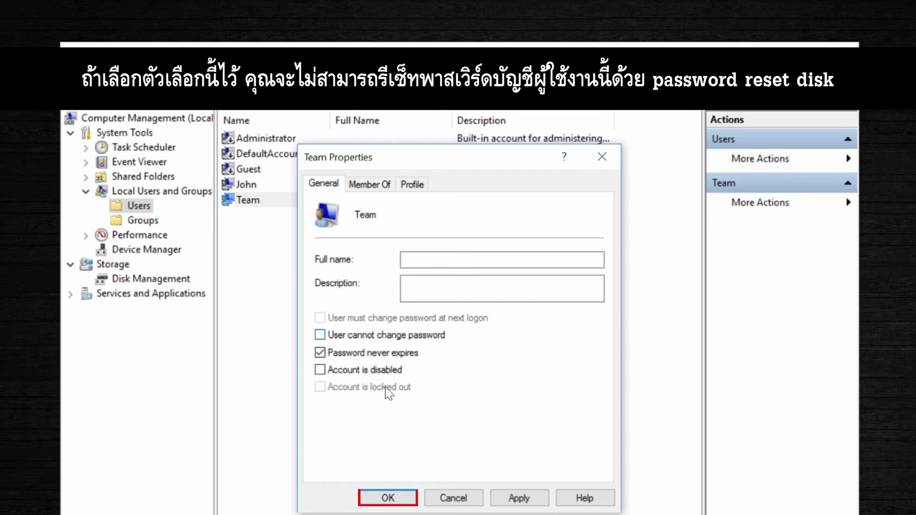
{"action": "left_click", "coordinate": [400, 502]}
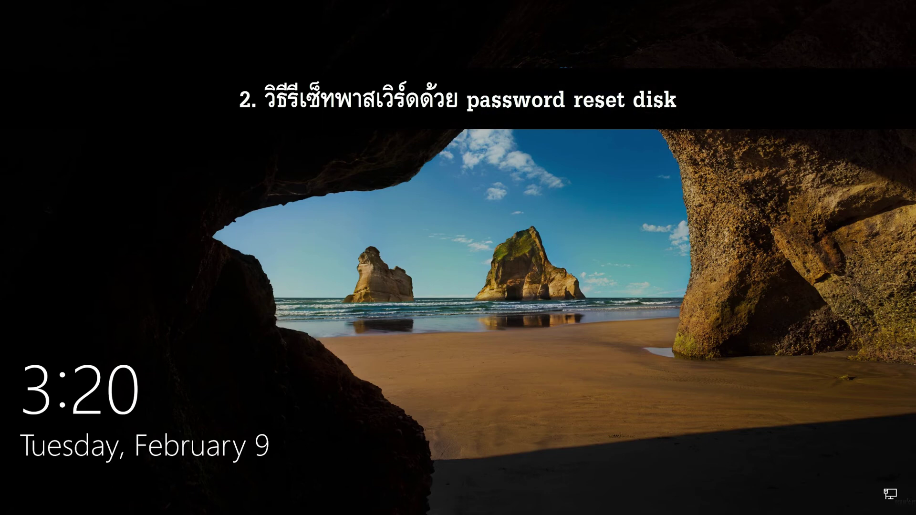
Step: Make a sign-in attempt with an incorrect password, then choose Reset password
{"action": "left_click", "coordinate": [787, 393]}
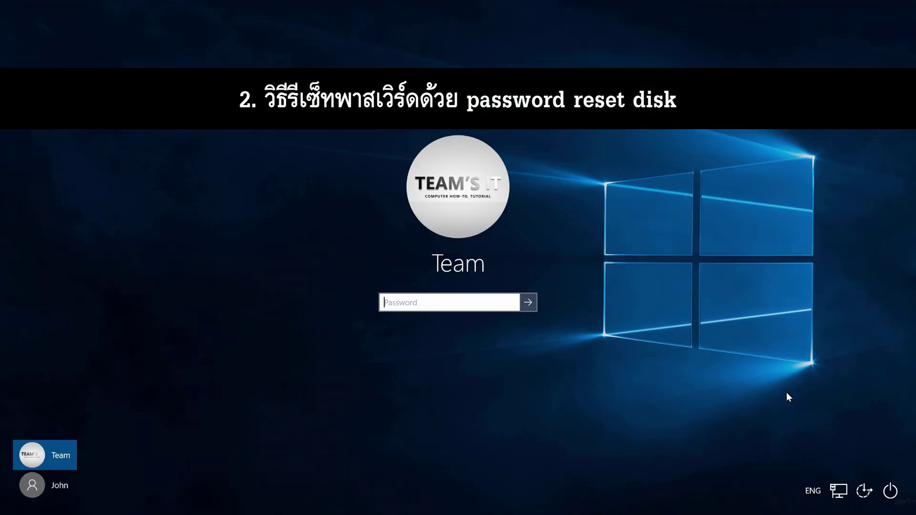
{"action": "type", "text": "1234"}
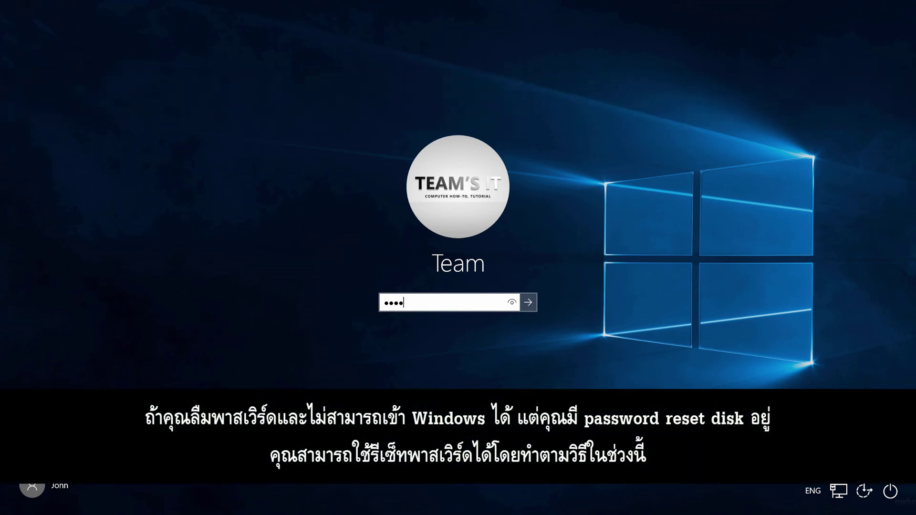
{"action": "key", "text": "Return"}
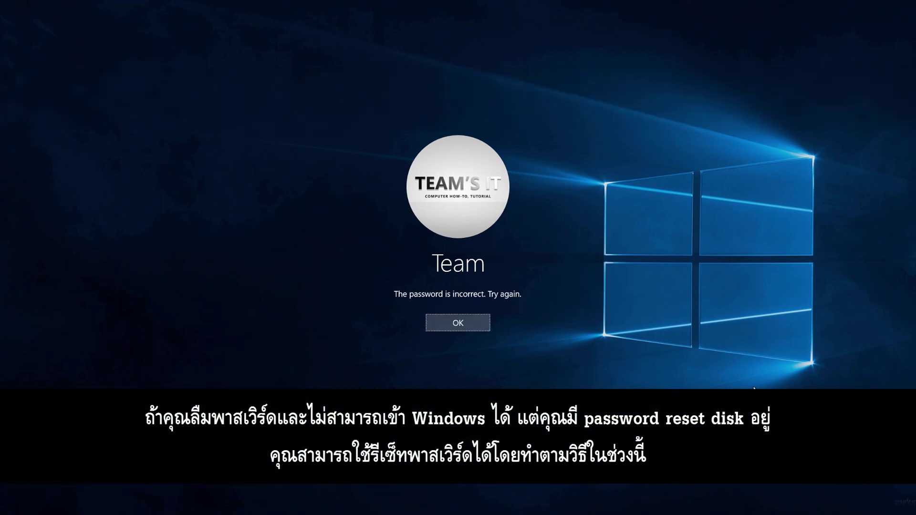
{"action": "left_click", "coordinate": [484, 326]}
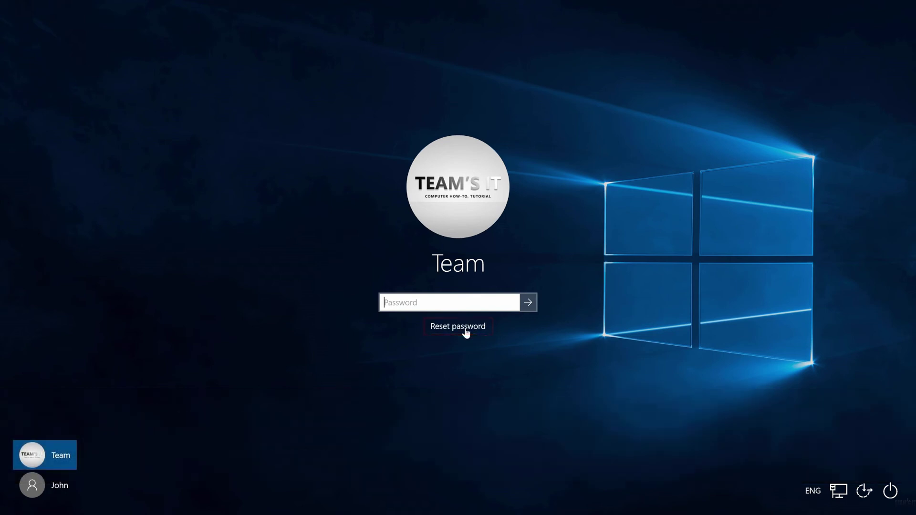
{"action": "left_click", "coordinate": [466, 328]}
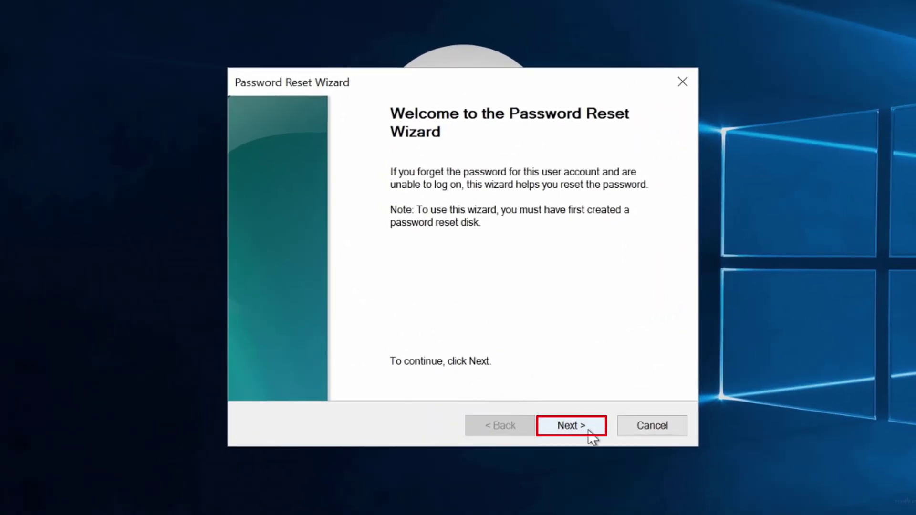
Step: Select SANDISK (F:) as the password key disk in the Password Reset Wizard
{"action": "left_click", "coordinate": [588, 430]}
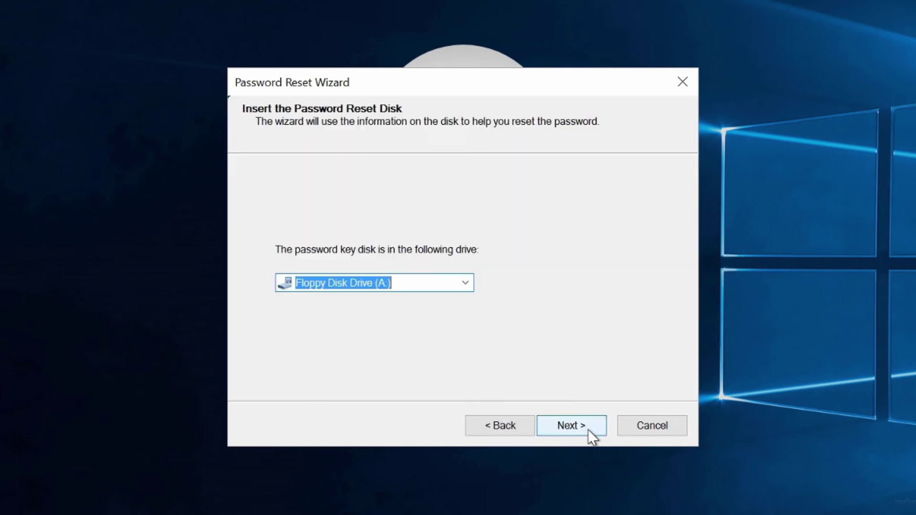
{"action": "left_click", "coordinate": [466, 290]}
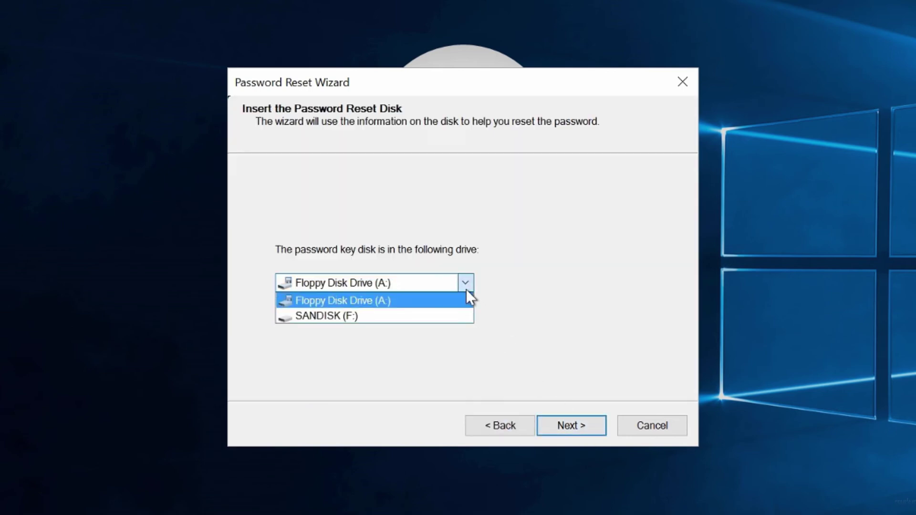
{"action": "left_click", "coordinate": [442, 316]}
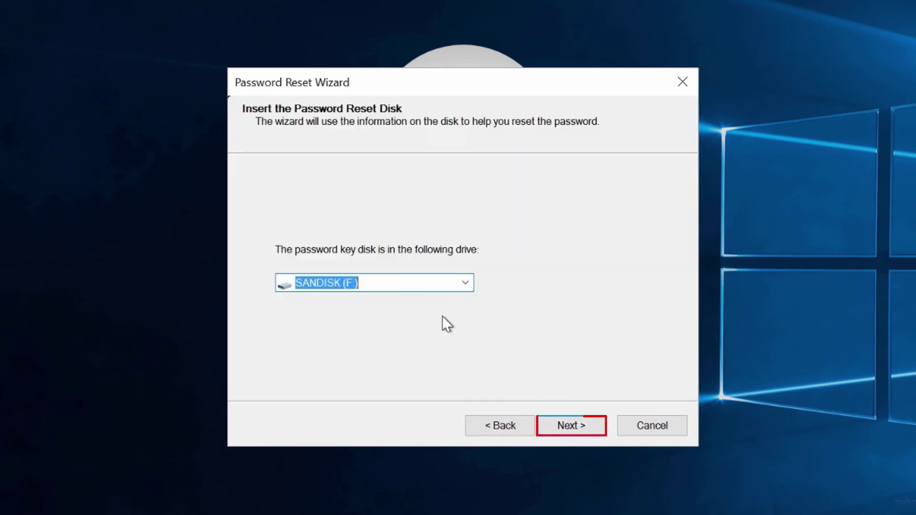
{"action": "left_click", "coordinate": [583, 435]}
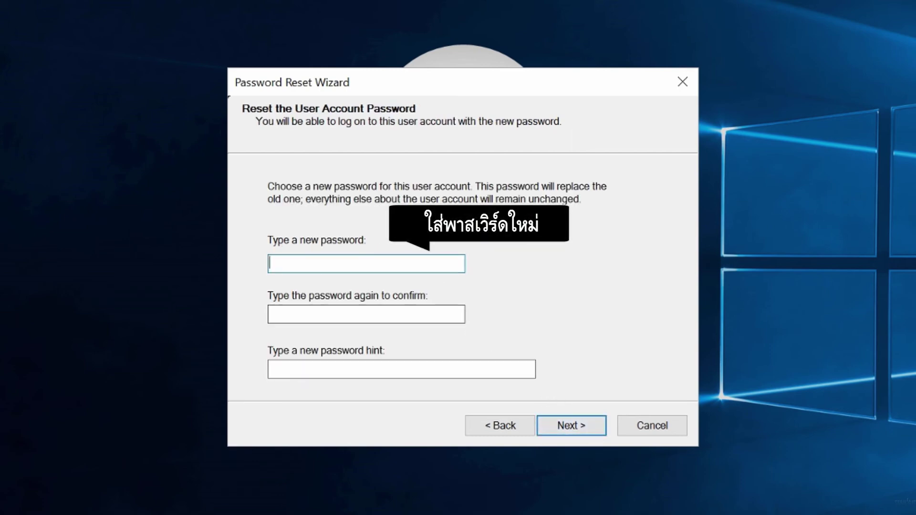
Step: Set and confirm the new password with hint 'My test password', then finish
{"action": "type", "text": "********"}
{"action": "left_click", "coordinate": [270, 314]}
{"action": "type", "text": "********"}
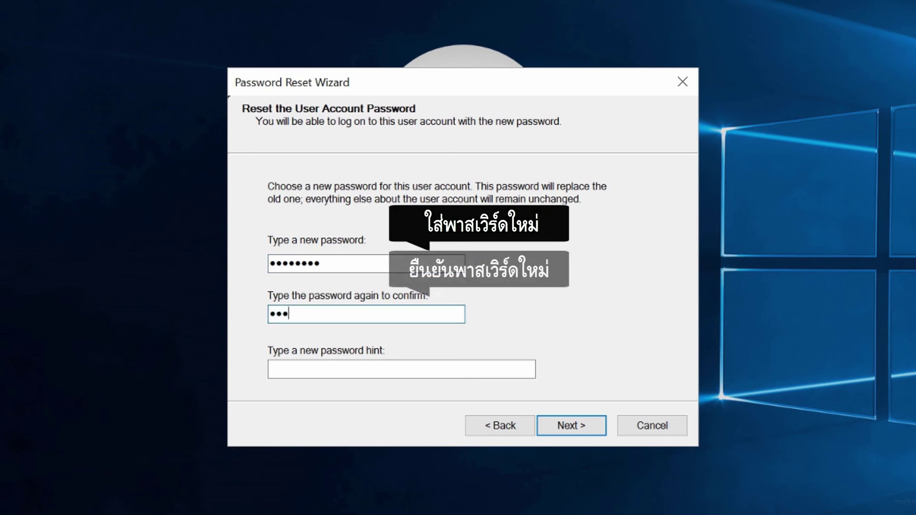
{"action": "left_click", "coordinate": [269, 369]}
{"action": "type", "text": "My test password"}
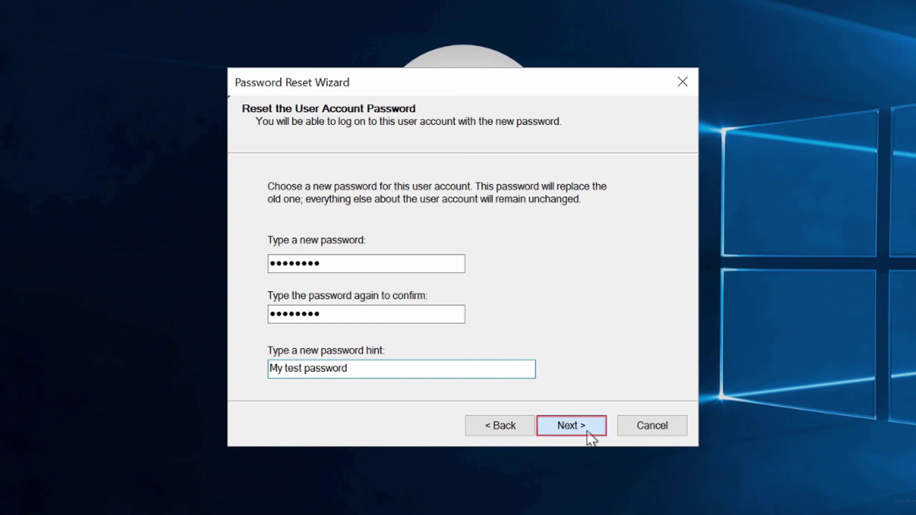
{"action": "left_click", "coordinate": [570, 425]}
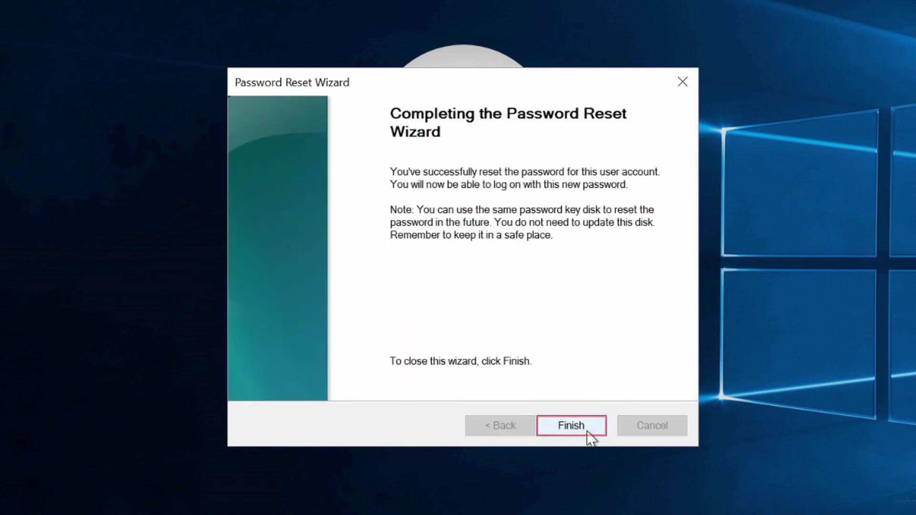
{"action": "left_click", "coordinate": [588, 432]}
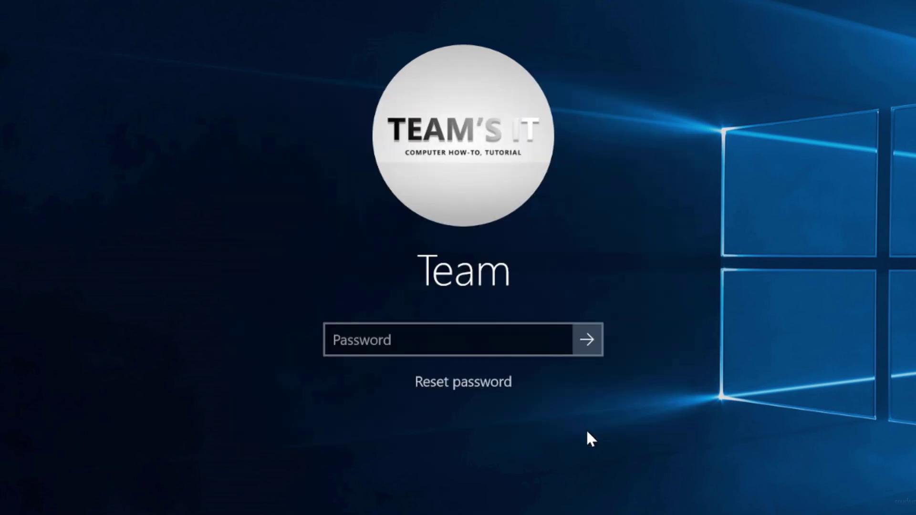
Step: Sign in to the Team account with the newly set password
{"action": "left_click", "coordinate": [518, 345]}
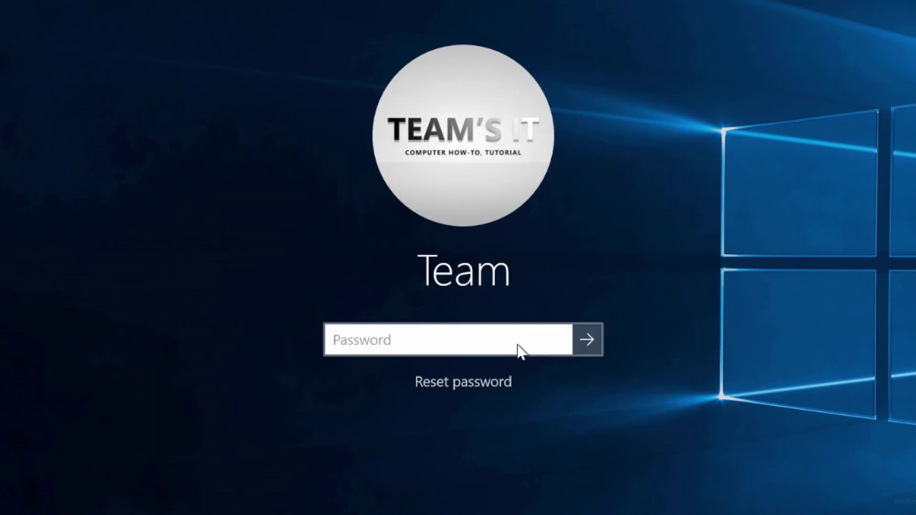
{"action": "type", "text": "••••••••"}
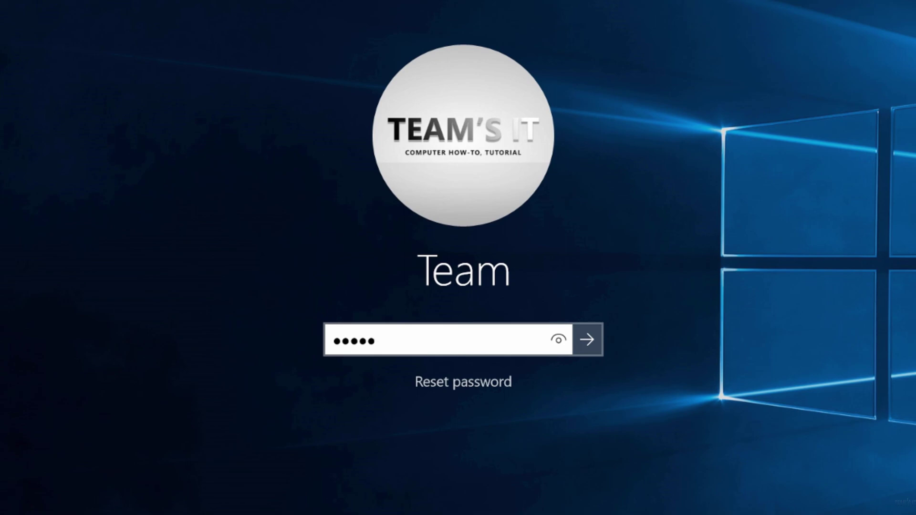
{"action": "key", "text": "Return"}
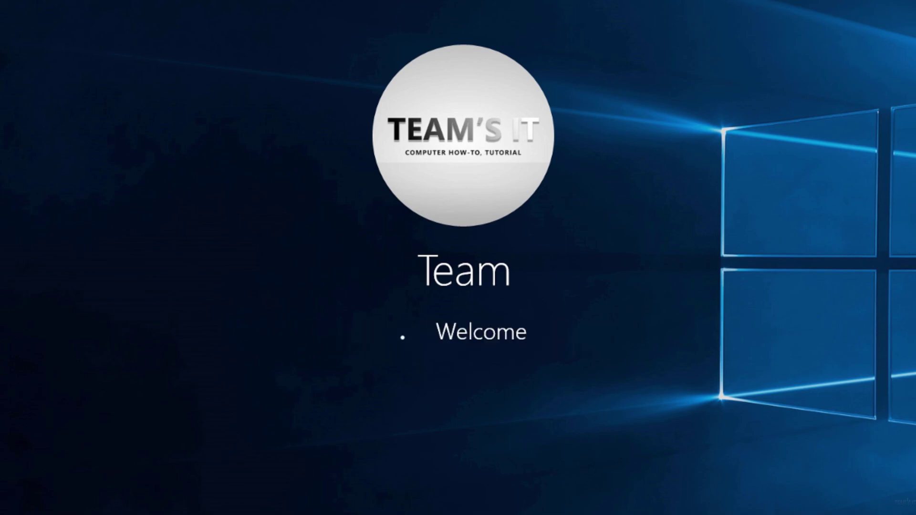